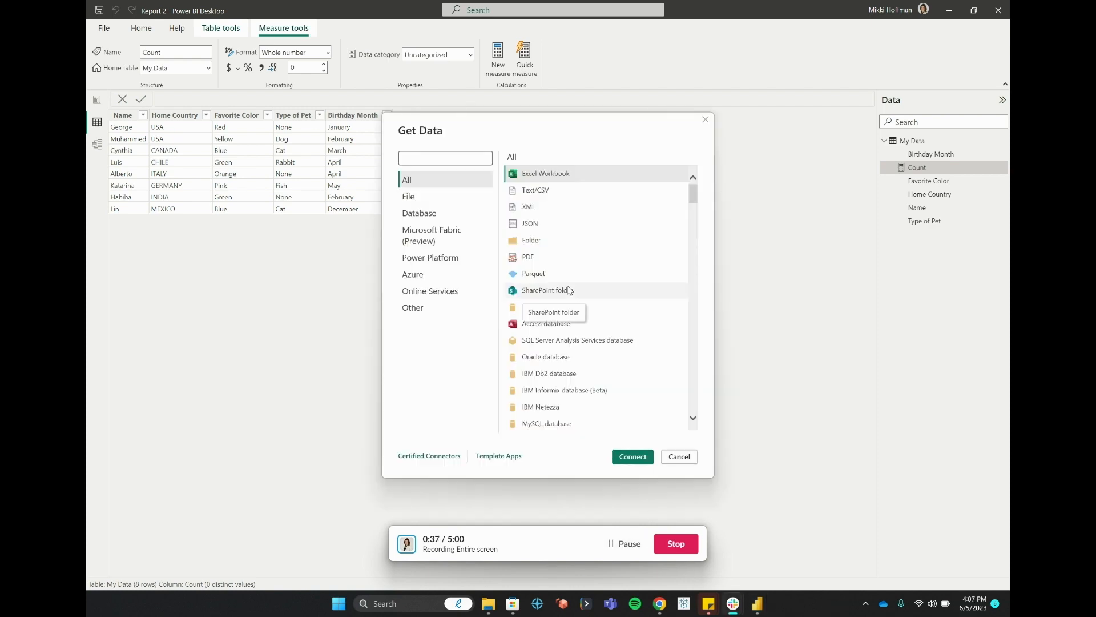
- Look through the full list of available data source connectors
scroll(573, 287, "down", 10)
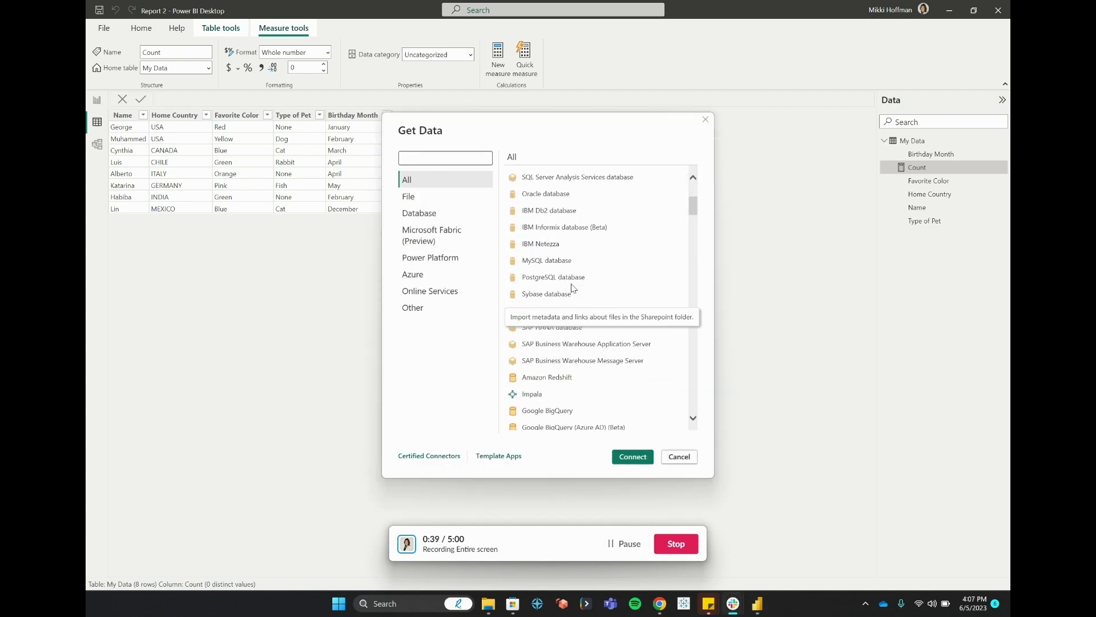
scroll(573, 288, "down", 10)
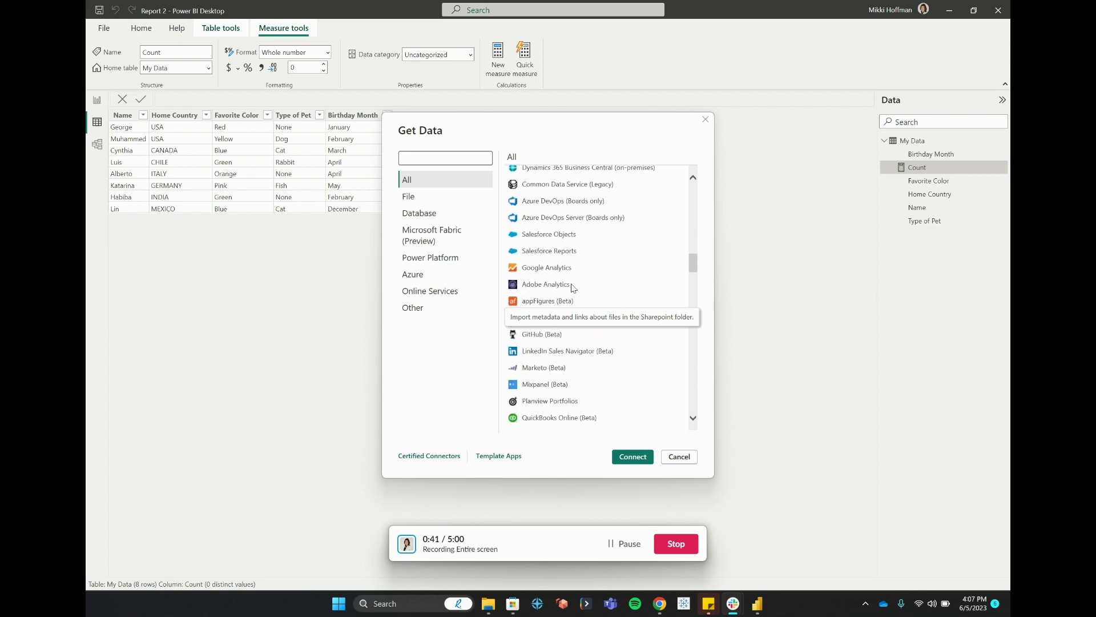
scroll(572, 283, "down", 10)
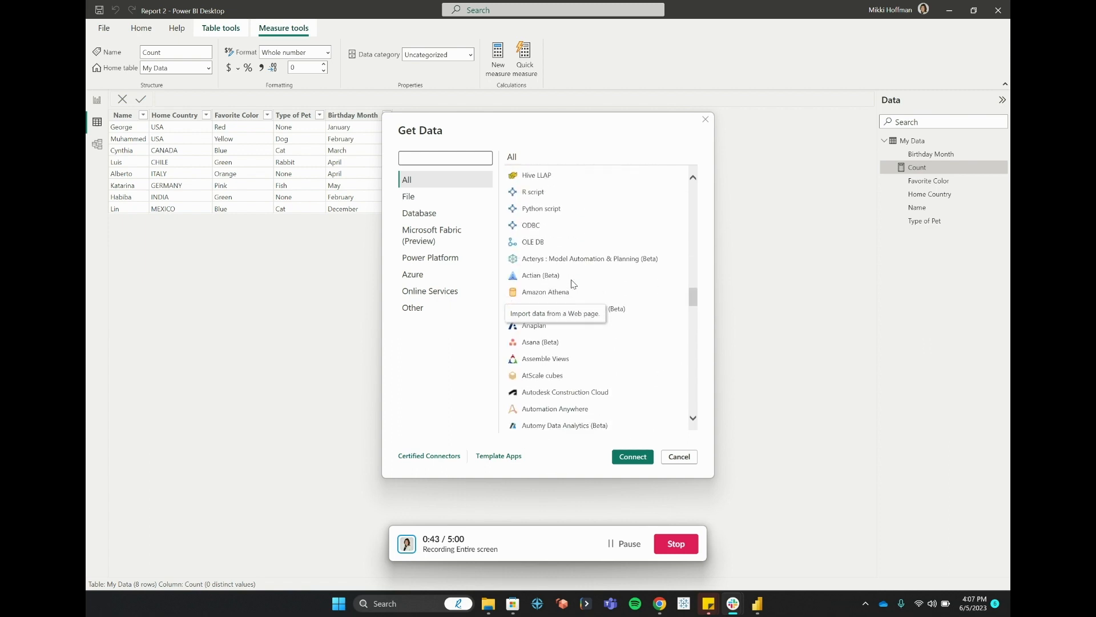
scroll(573, 283, "down", 10)
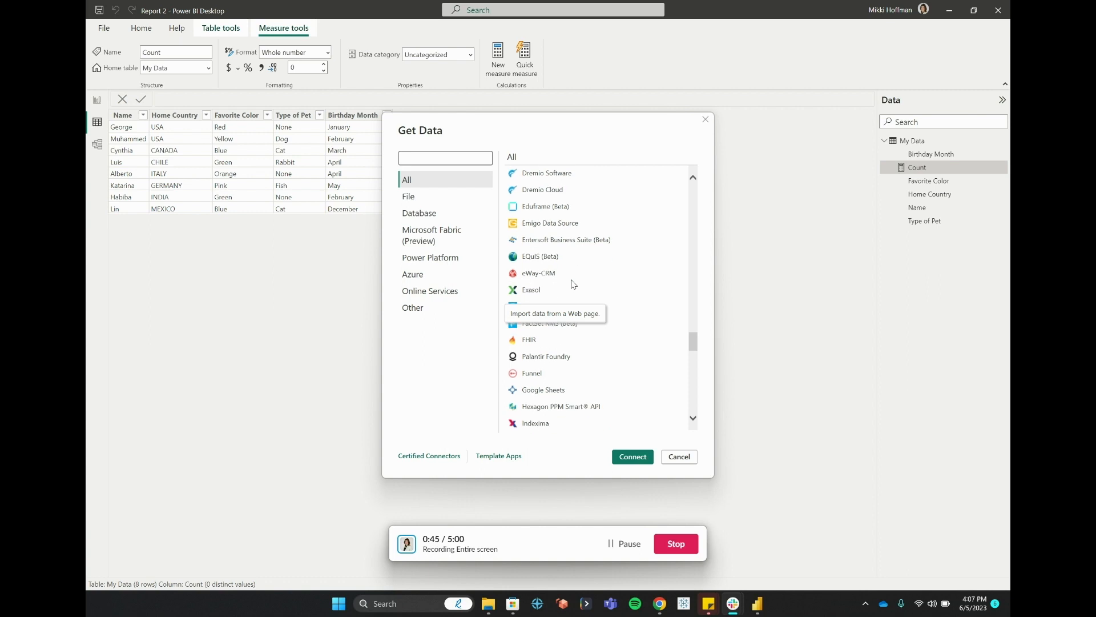
scroll(573, 284, "down", 8)
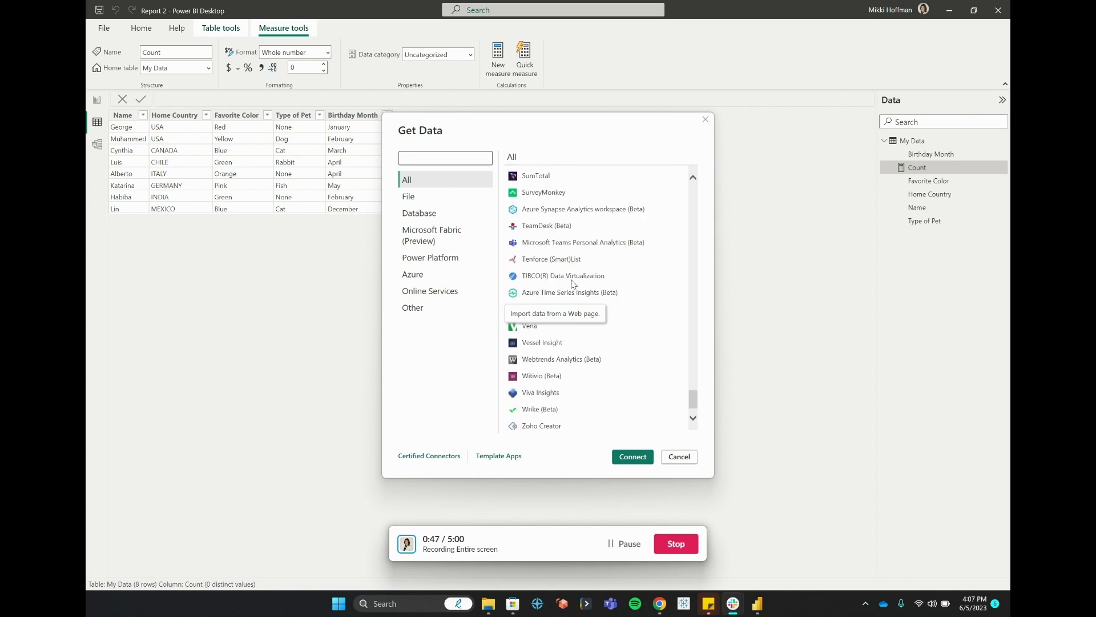
scroll(608, 241, "up", 20)
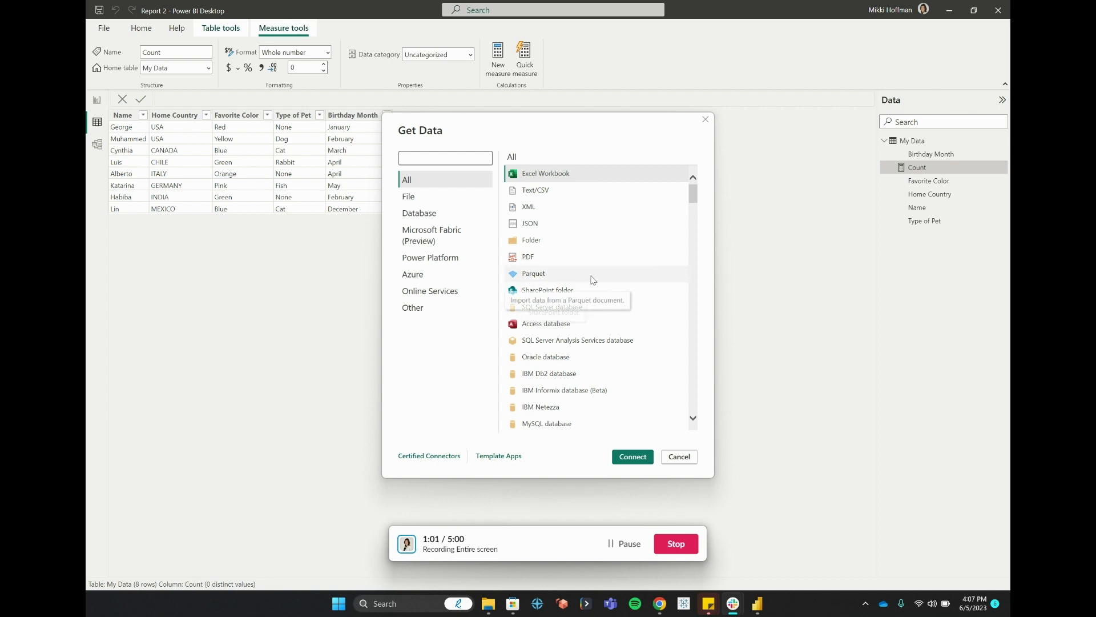
scroll(571, 288, "down", 3)
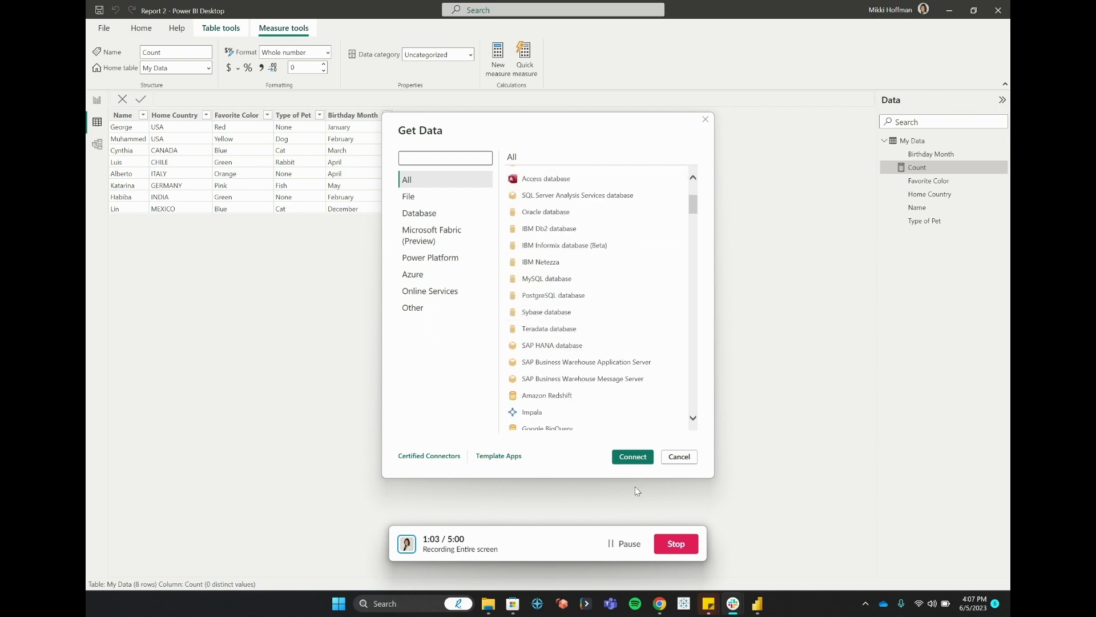
scroll(610, 302, "up", 3)
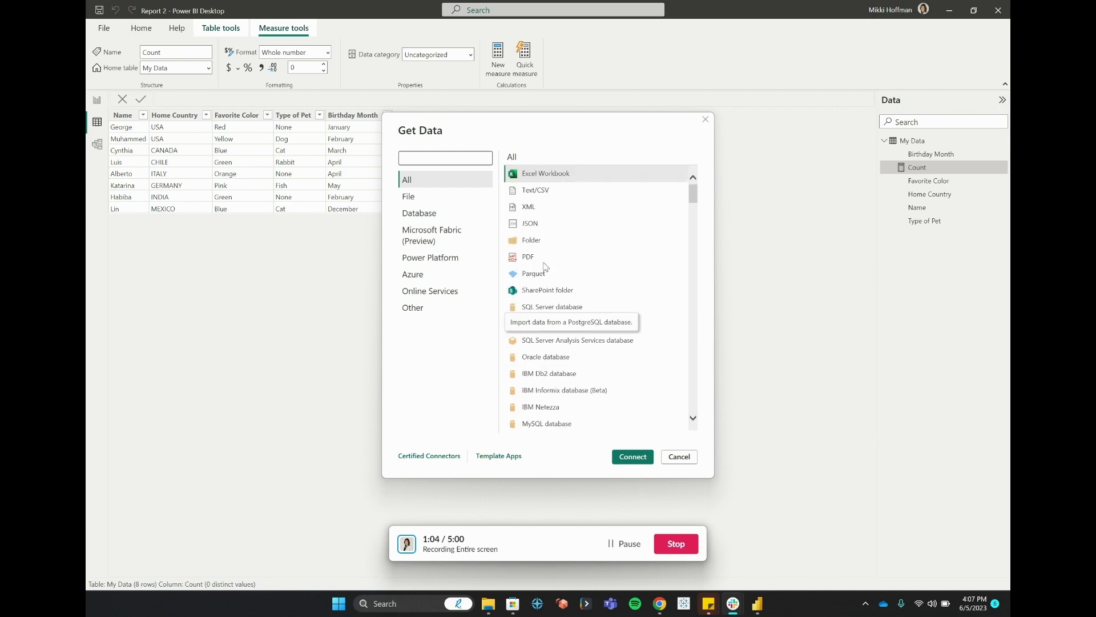
- Choose Text/CSV as the data source type and connect to it
left_click(554, 197)
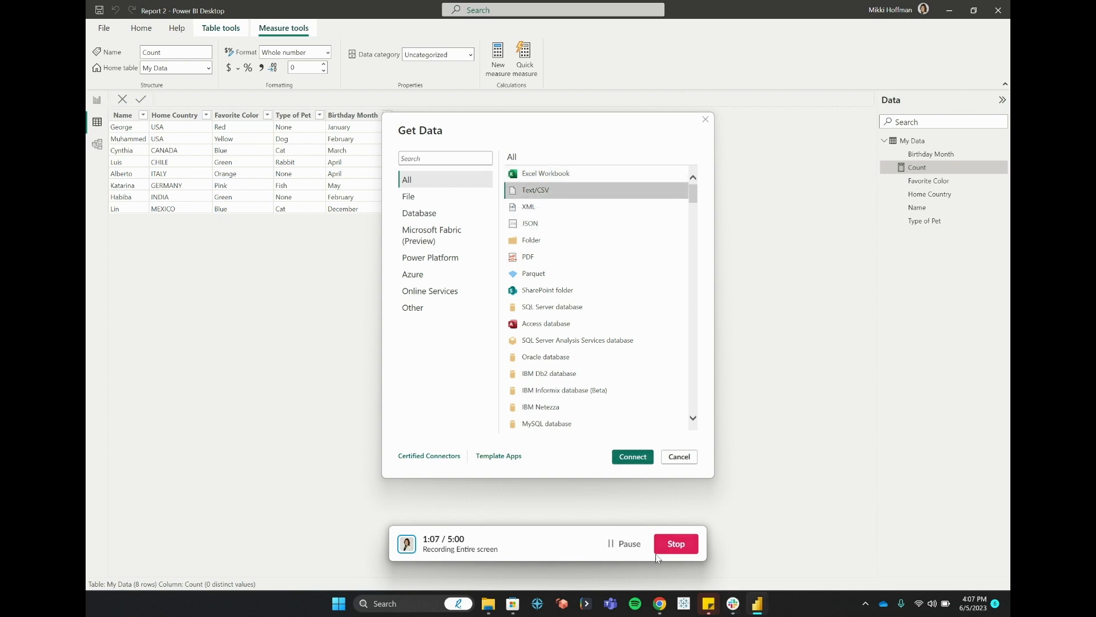
left_click(627, 544)
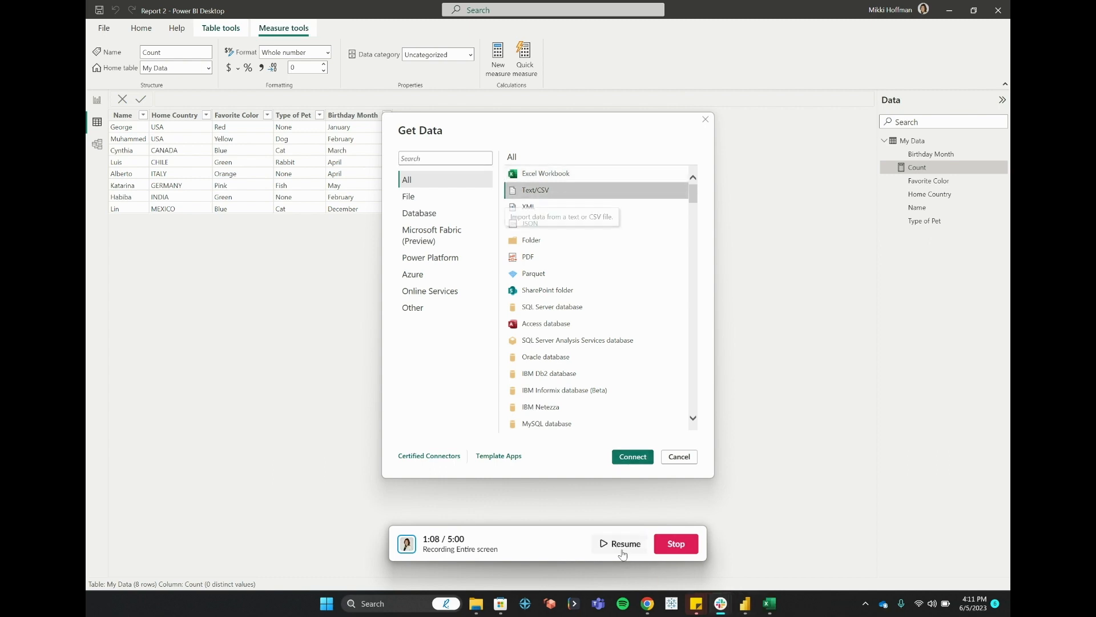
left_click(624, 545)
left_click(641, 458)
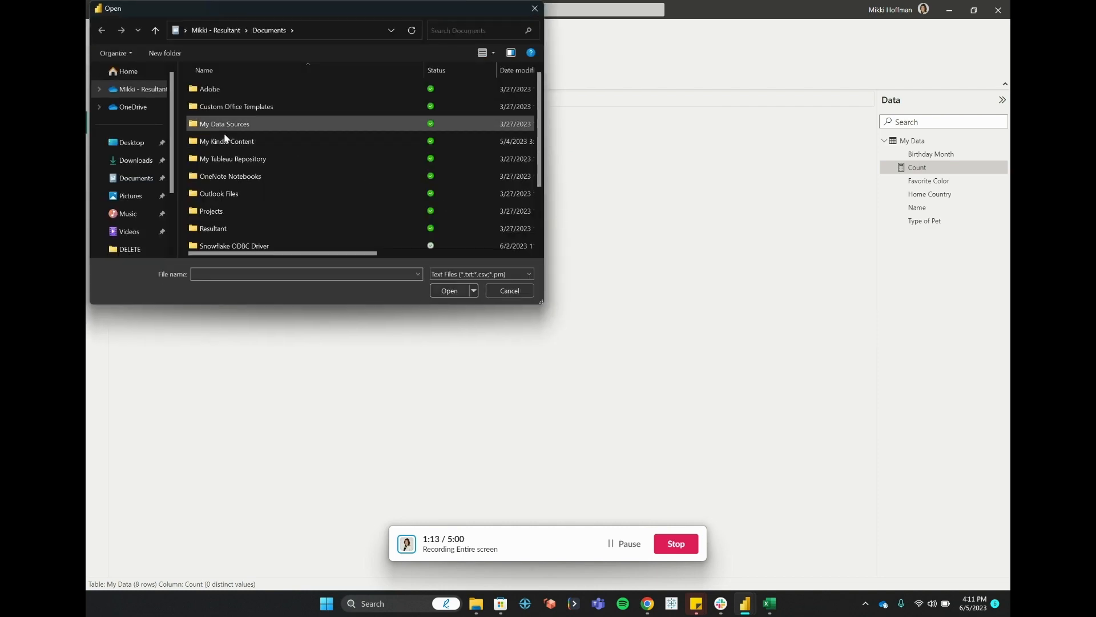
- Load Pets.csv from the Documents folder into the report and expand the Pets table to list its fields
scroll(260, 174, "down", 1)
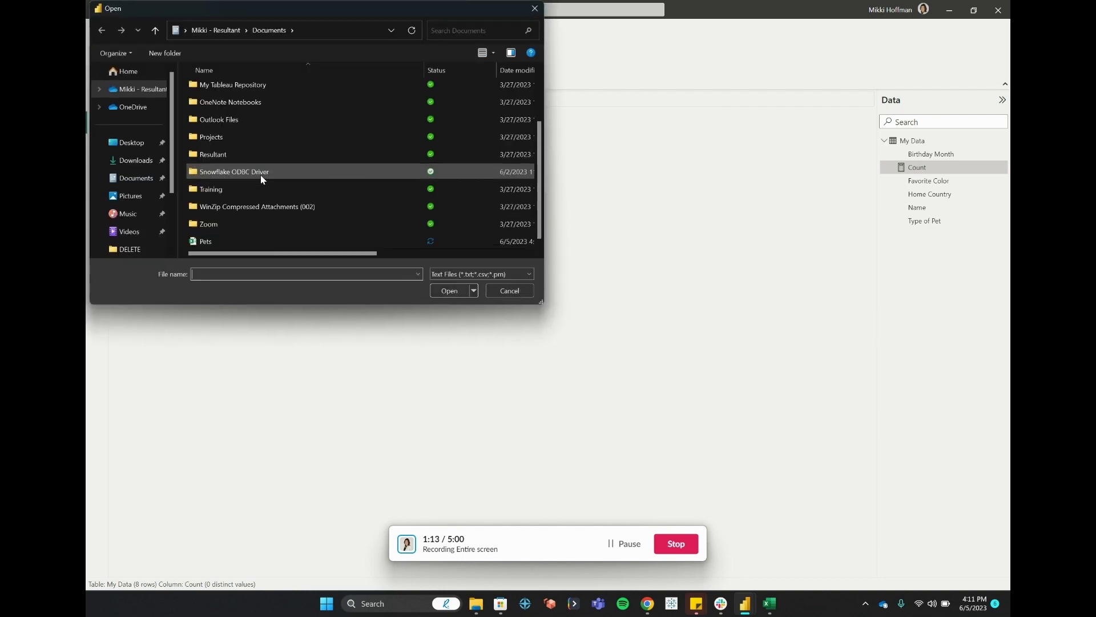
left_click(146, 178)
scroll(274, 203, "down", 1)
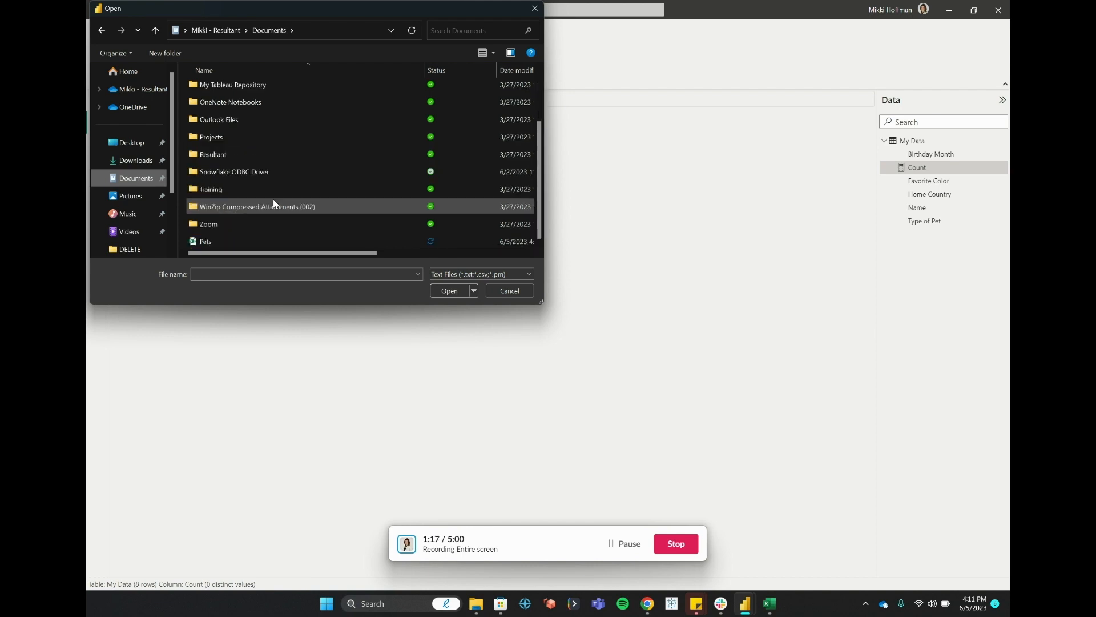
left_click(258, 240)
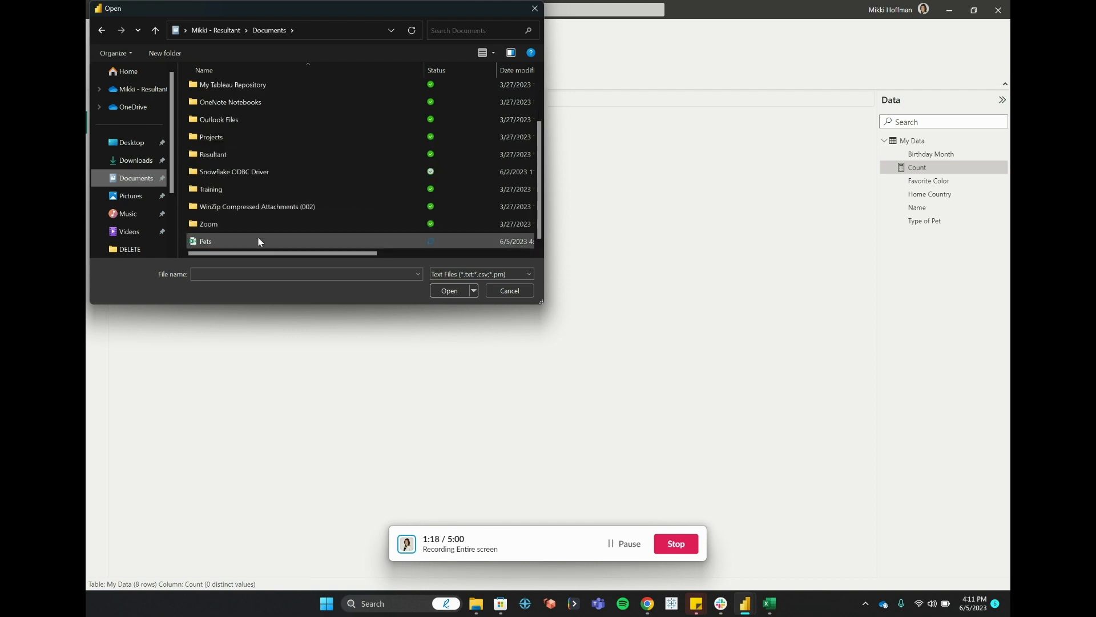
left_click(451, 293)
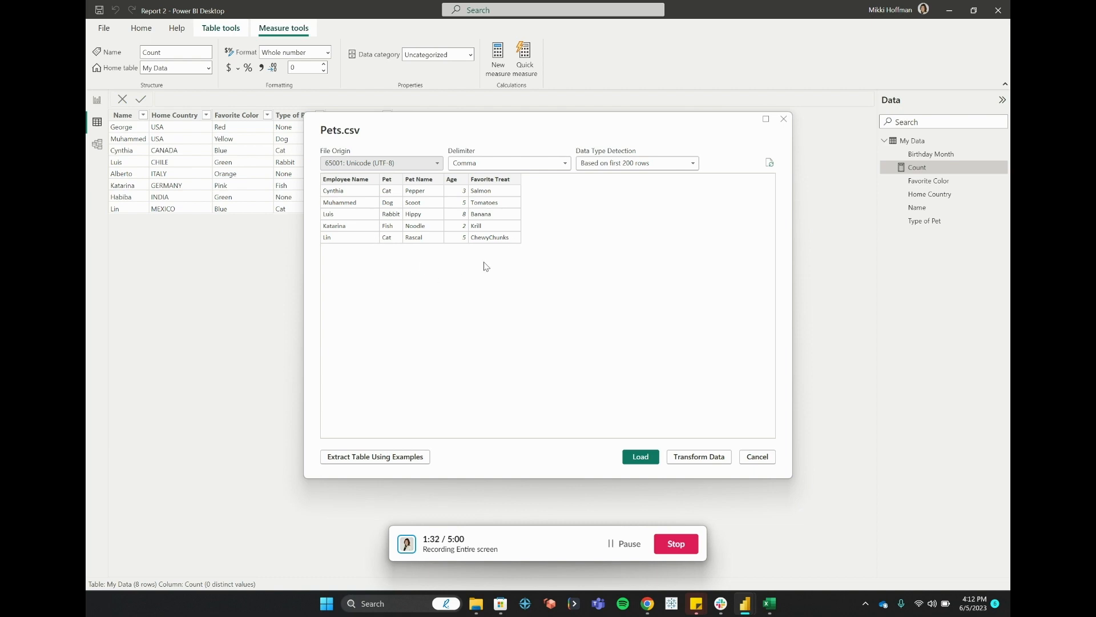
left_click(644, 461)
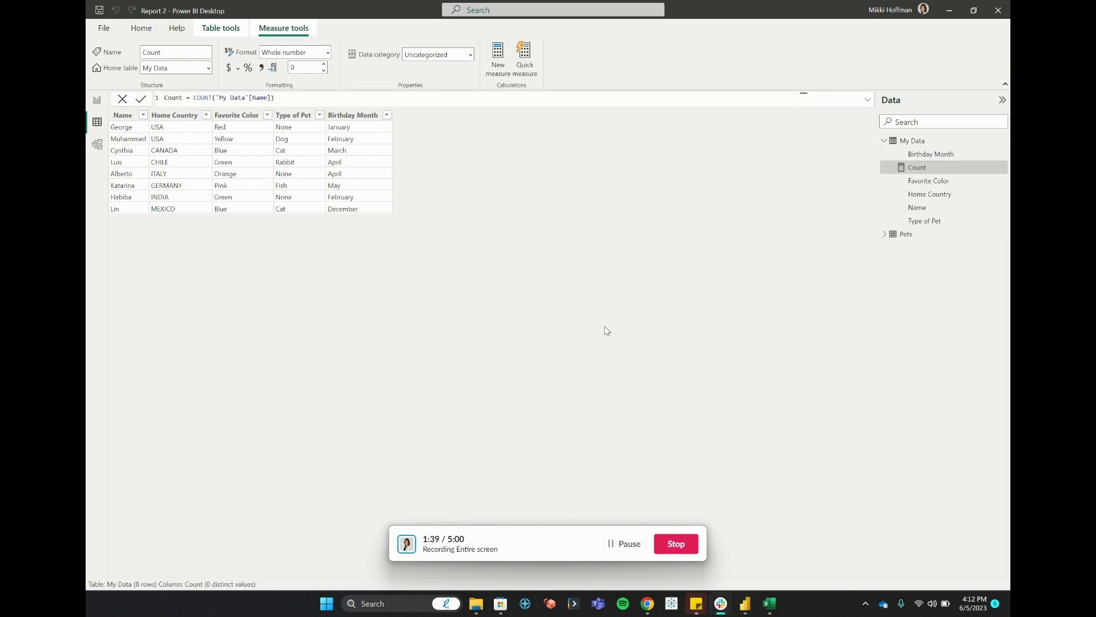
left_click(883, 235)
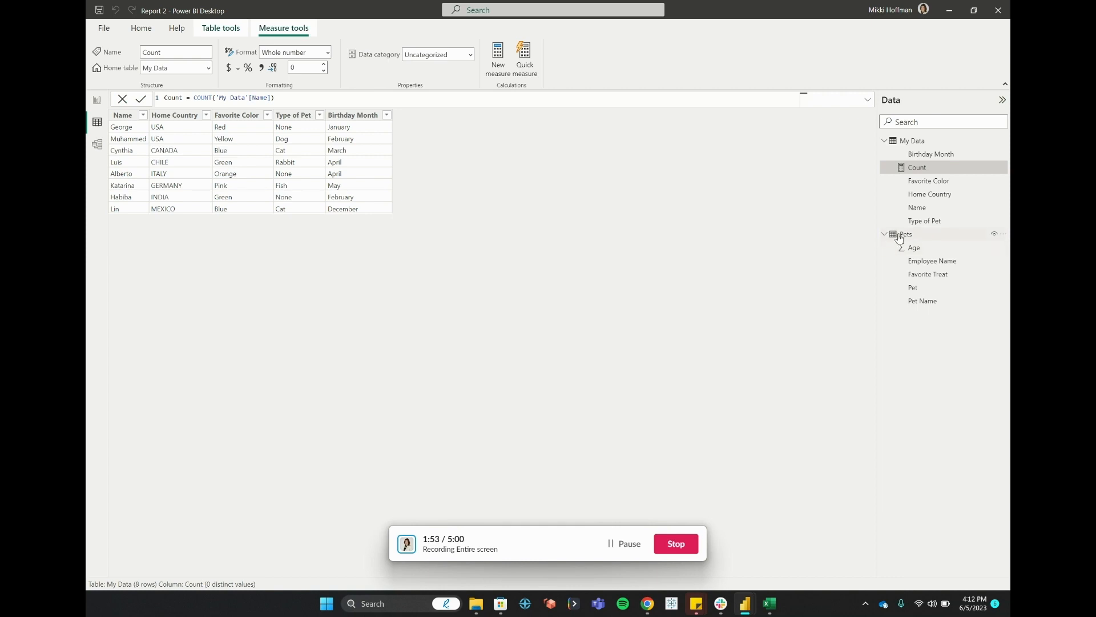
mouse_move(904, 237)
- In the data model, arrange the Pets and My Data tables side by side and relate My Data's Name to Pets' Employee Name
left_click(97, 144)
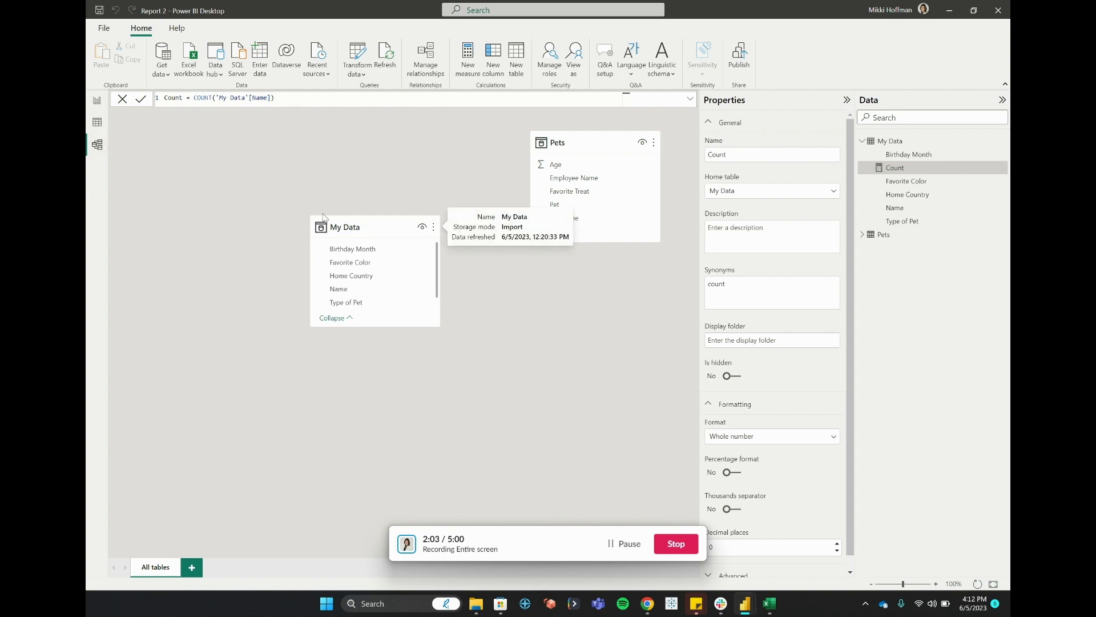
left_click_drag(573, 138, 549, 213)
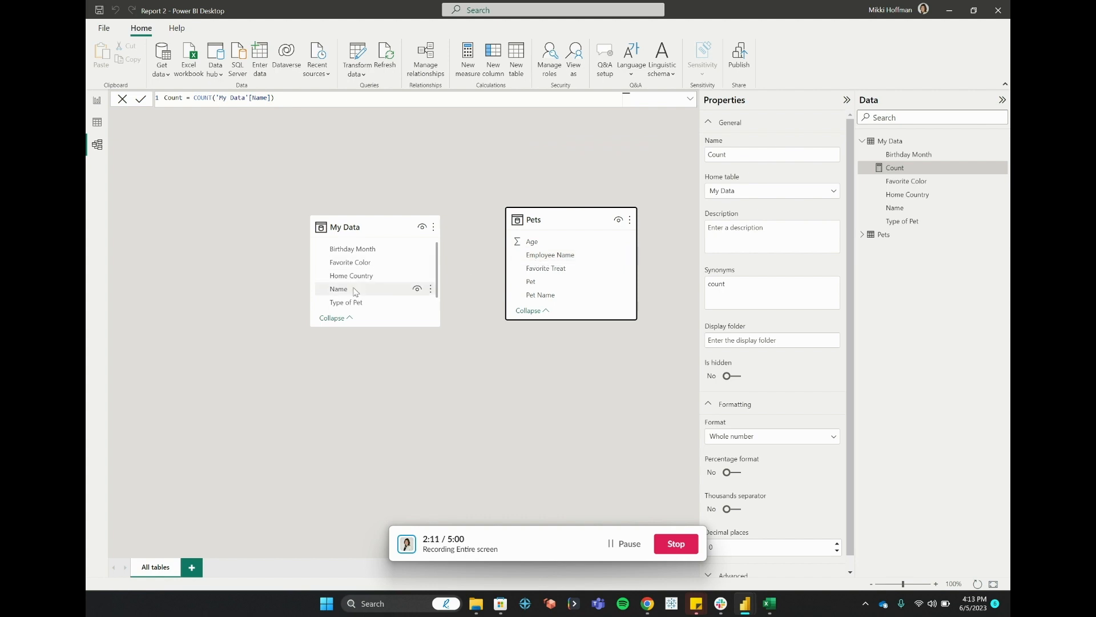
left_click(553, 257)
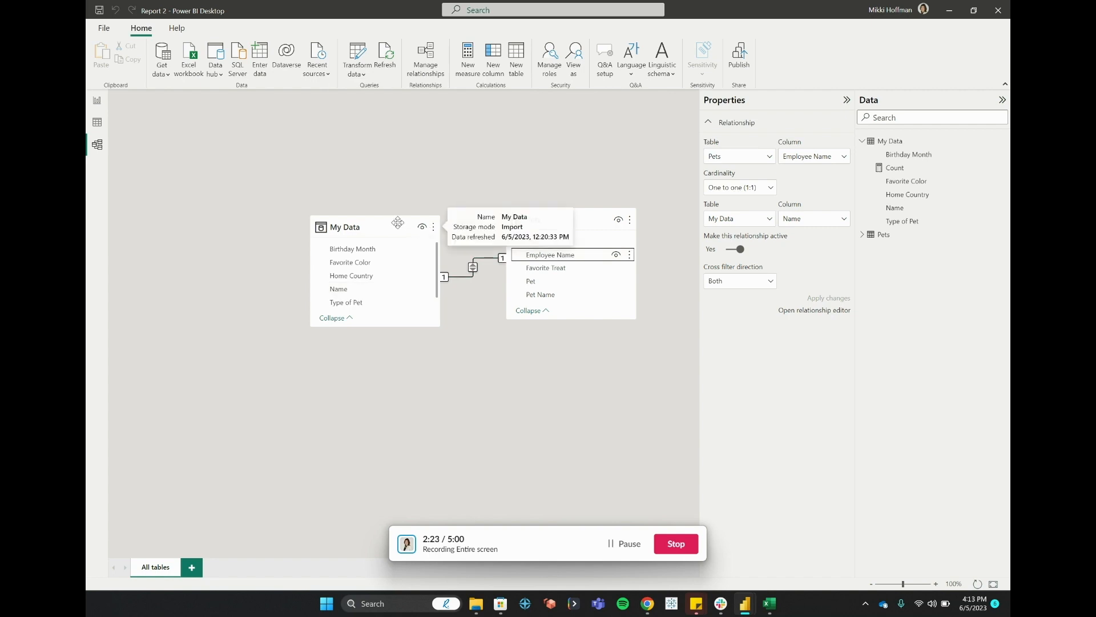
left_click_drag(386, 229, 361, 223)
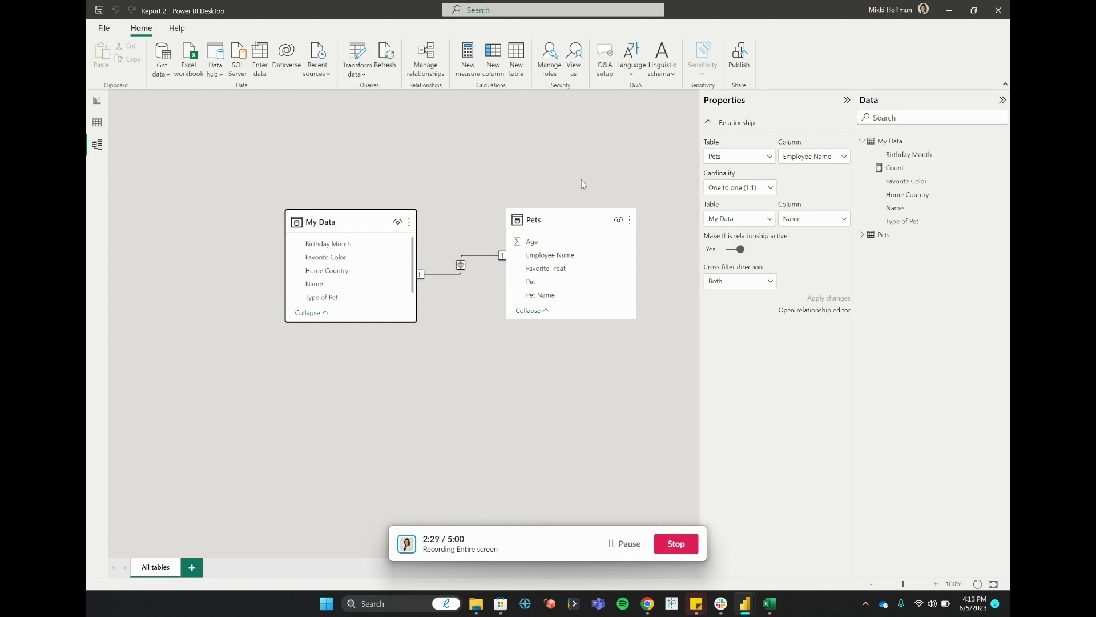
- Return to the report canvas and create the measure Average Age = AVERAGE(Pets[Age])
left_click(97, 100)
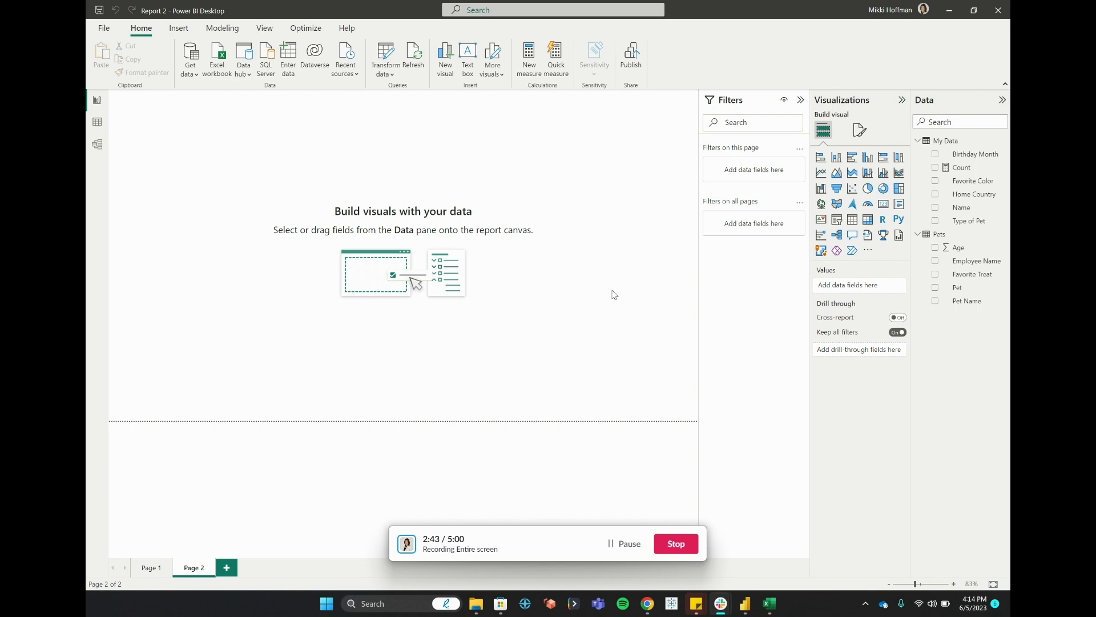
left_click(535, 63)
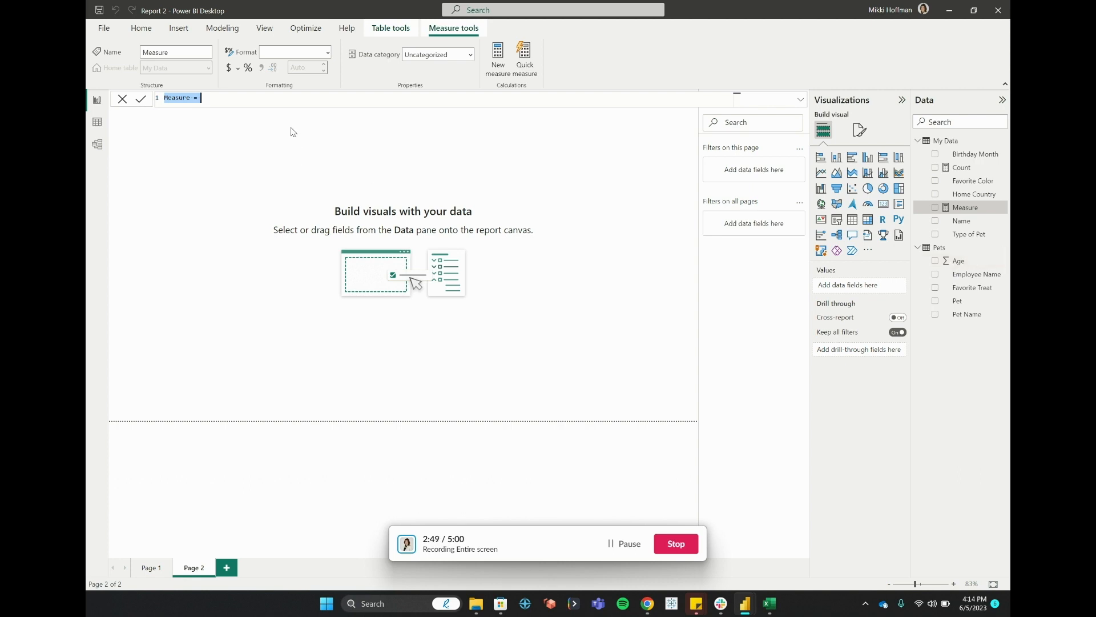
type("Average Age = AVERAGE(")
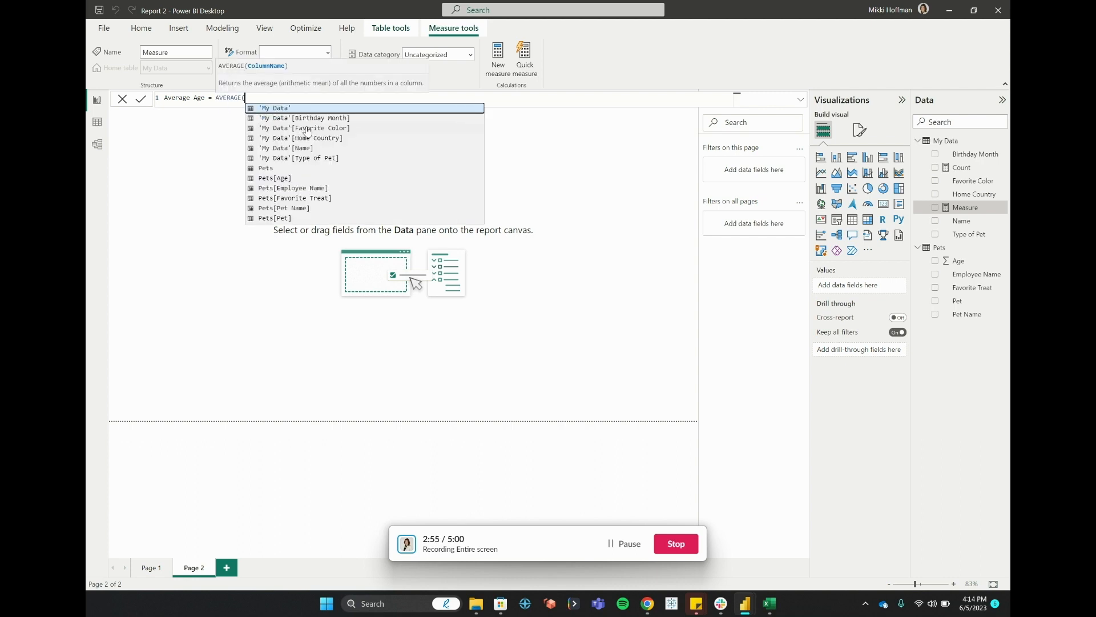
left_click(291, 179)
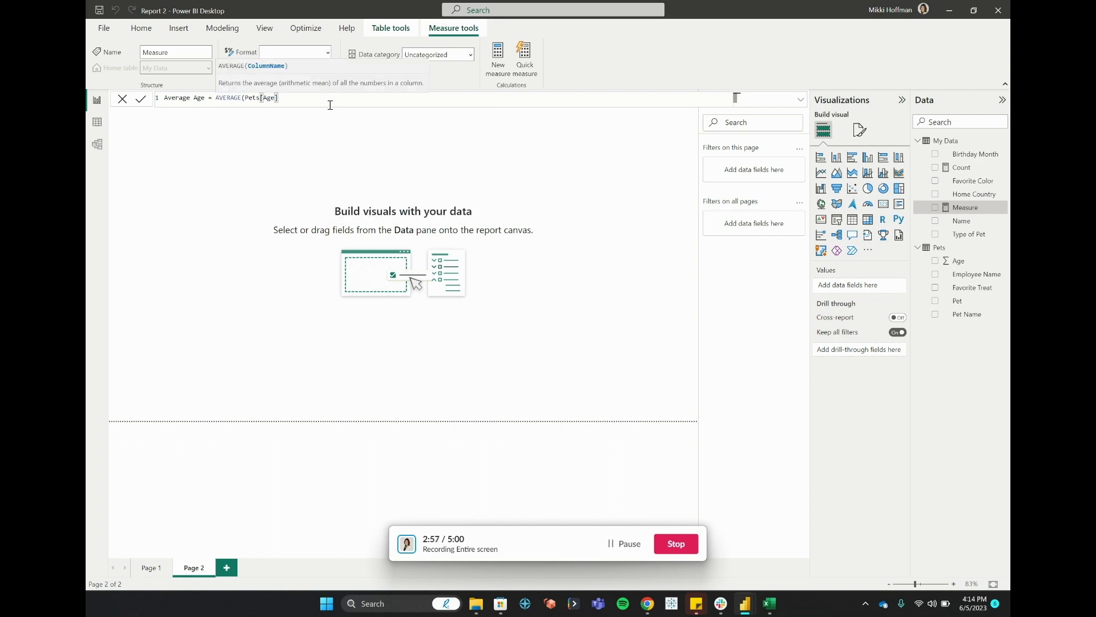
key("BackSpace")
key("BackSpace")
key("BackSpace")
key("BackSpace")
key("BackSpace")
key("BackSpace")
key("BackSpace")
key("BackSpace")
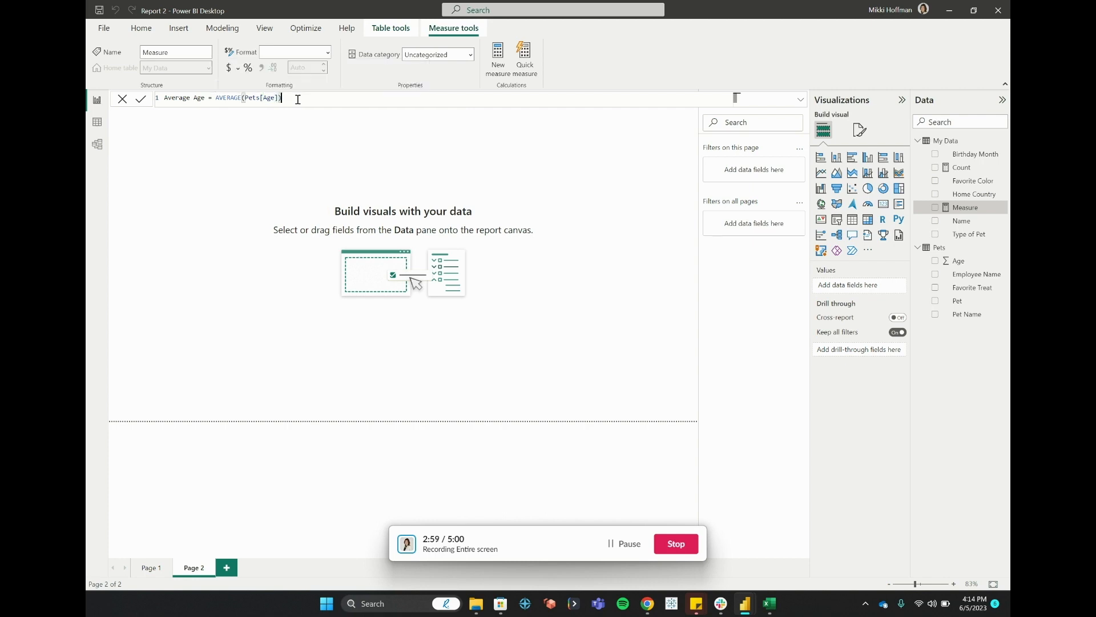
key("BackSpace")
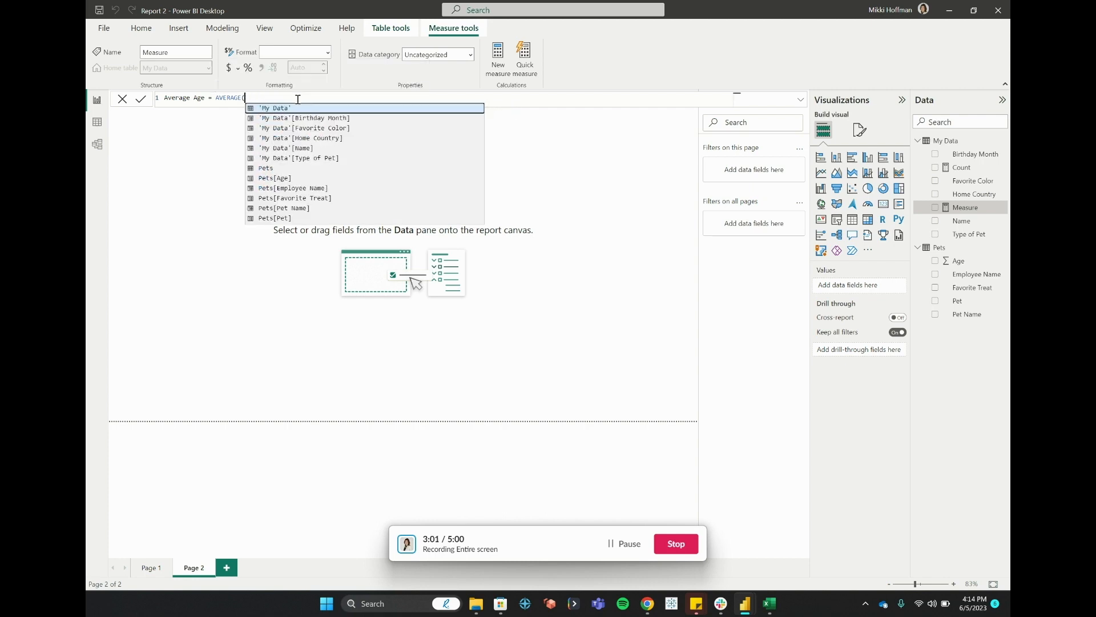
left_click(284, 179)
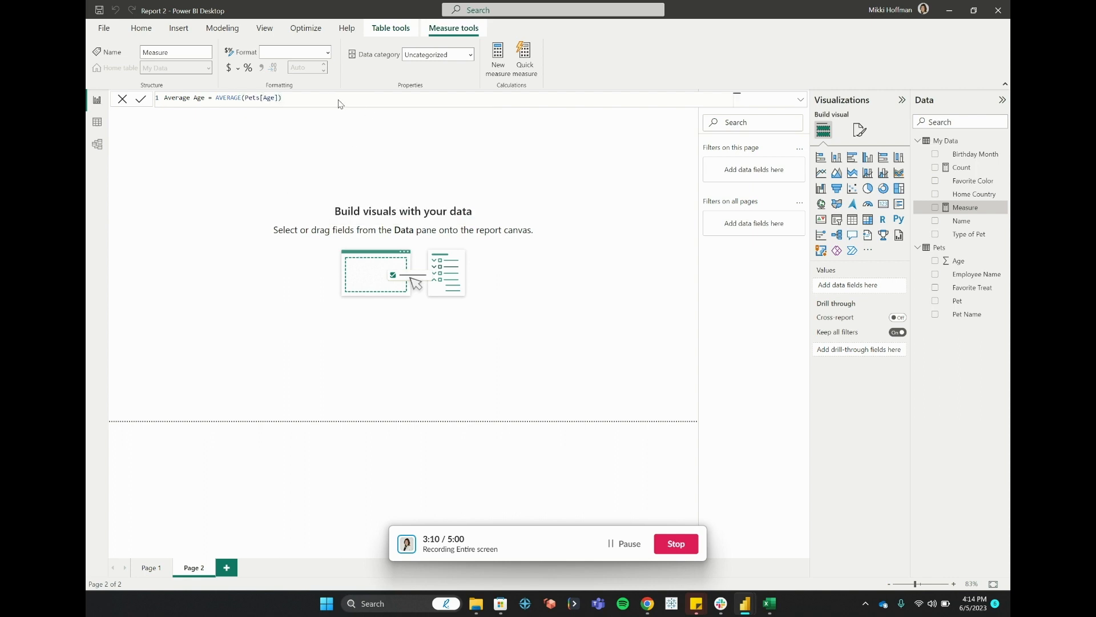
key("Return")
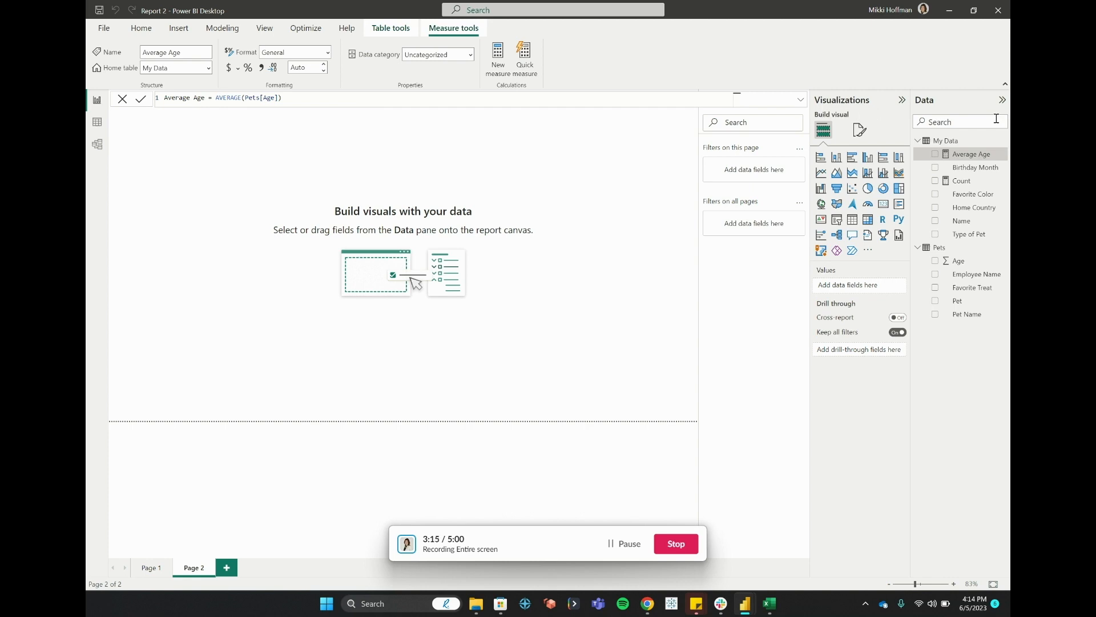
- Change the home table of the Average Age measure to Pets
left_click(209, 68)
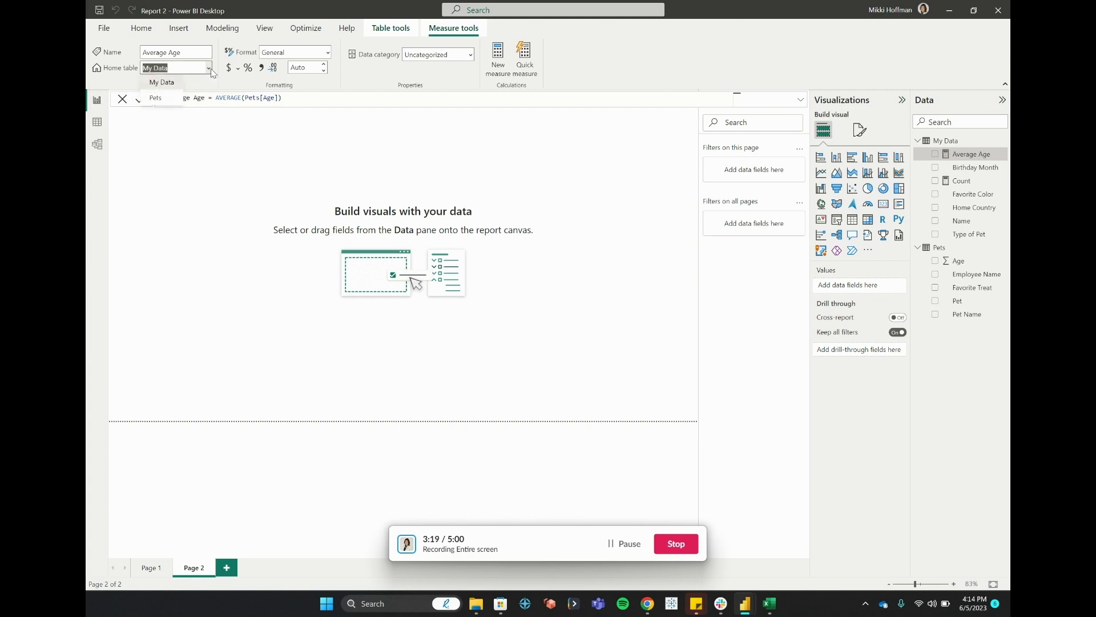
left_click(165, 102)
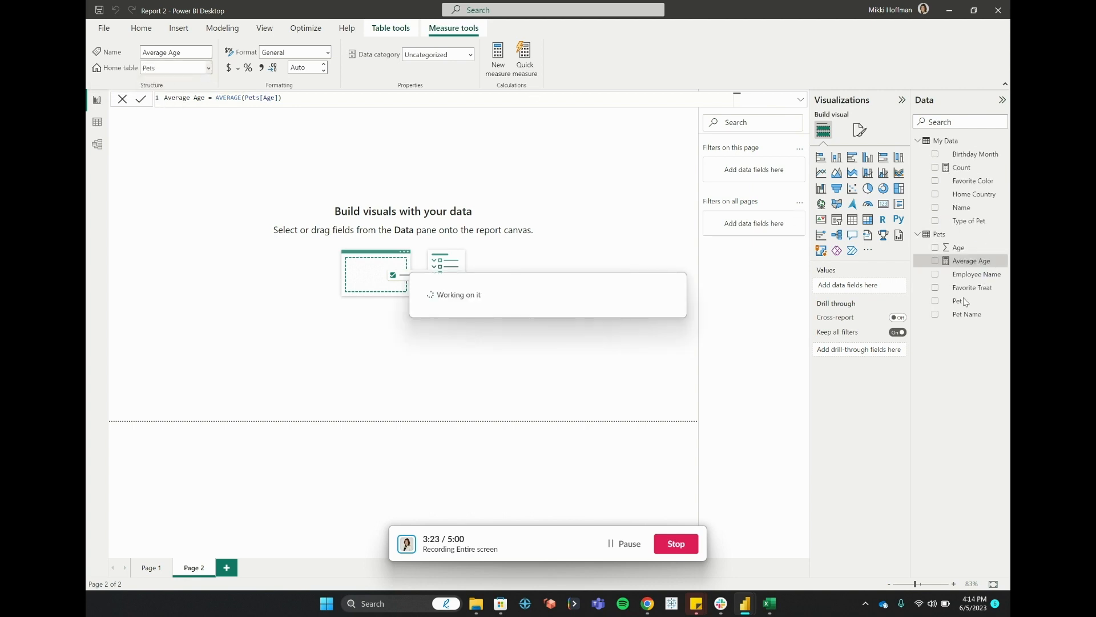
left_click(485, 244)
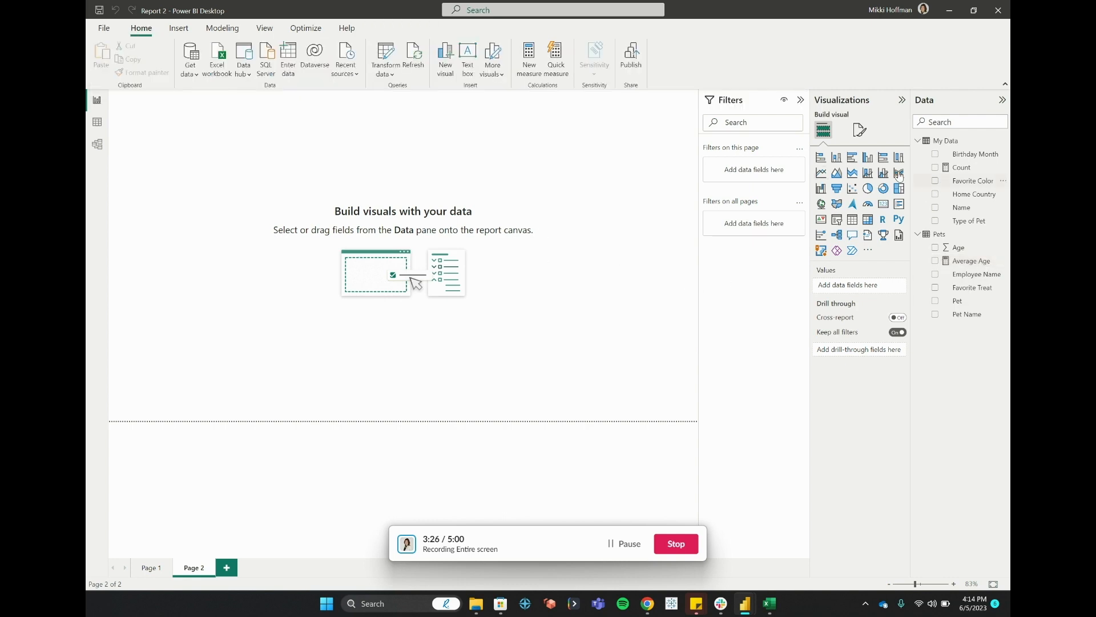
- Create a clustered column chart on Page 2 from the Average Age measure with Type of Pet on the X-axis
left_click(950, 265)
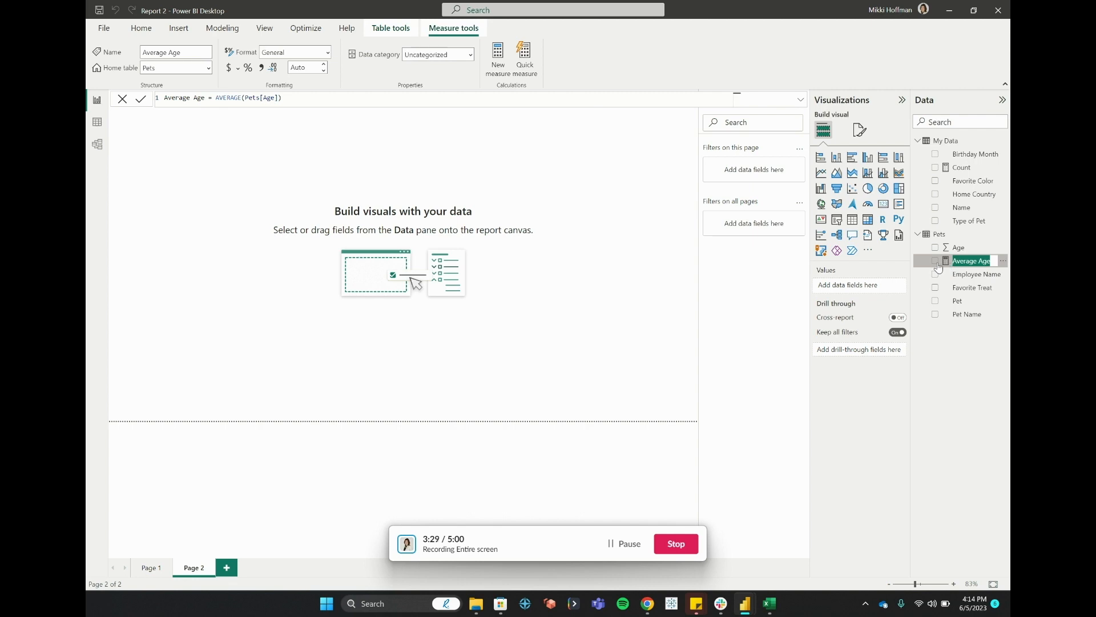
left_click(936, 261)
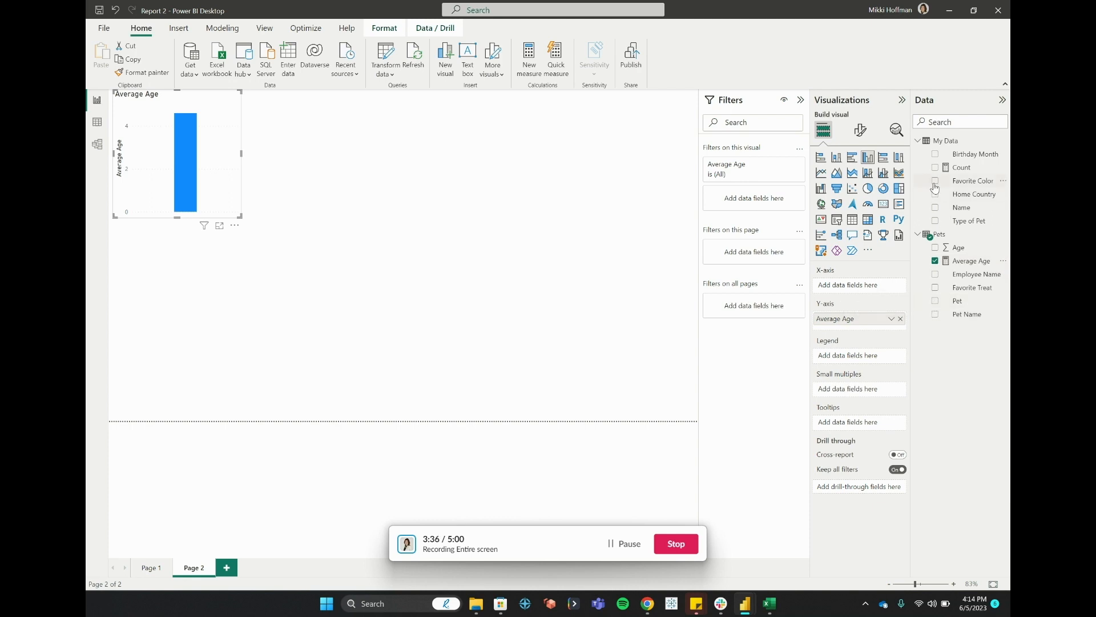
left_click(936, 223)
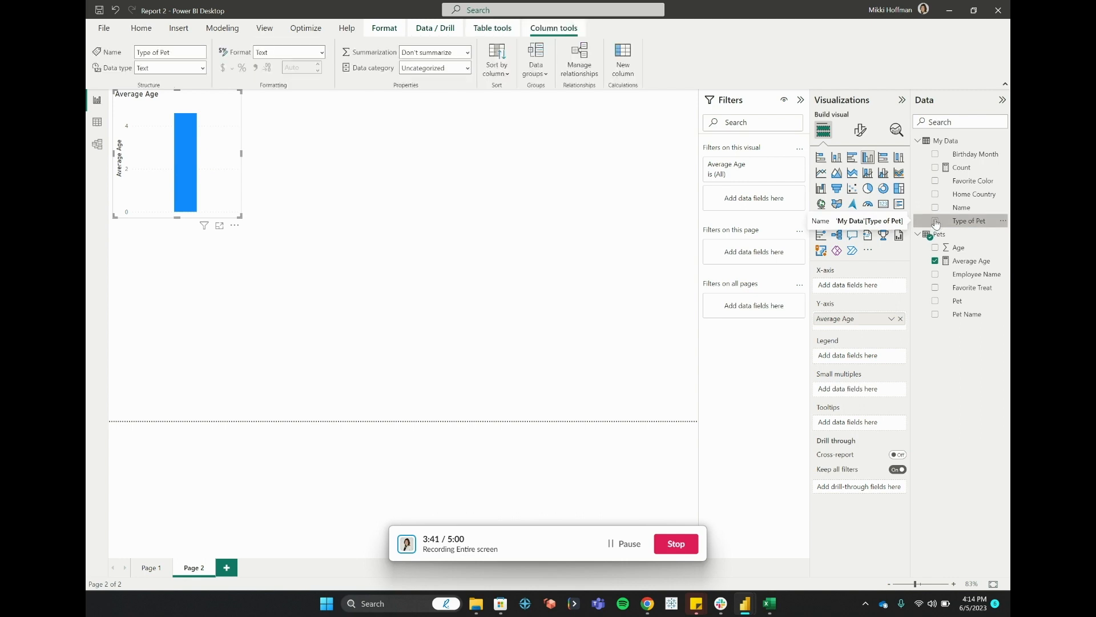
left_click(936, 223)
- Move the Average Age by Type of Pet chart away from the page corner and enlarge it to about twice its width
left_click_drag(225, 141, 350, 285)
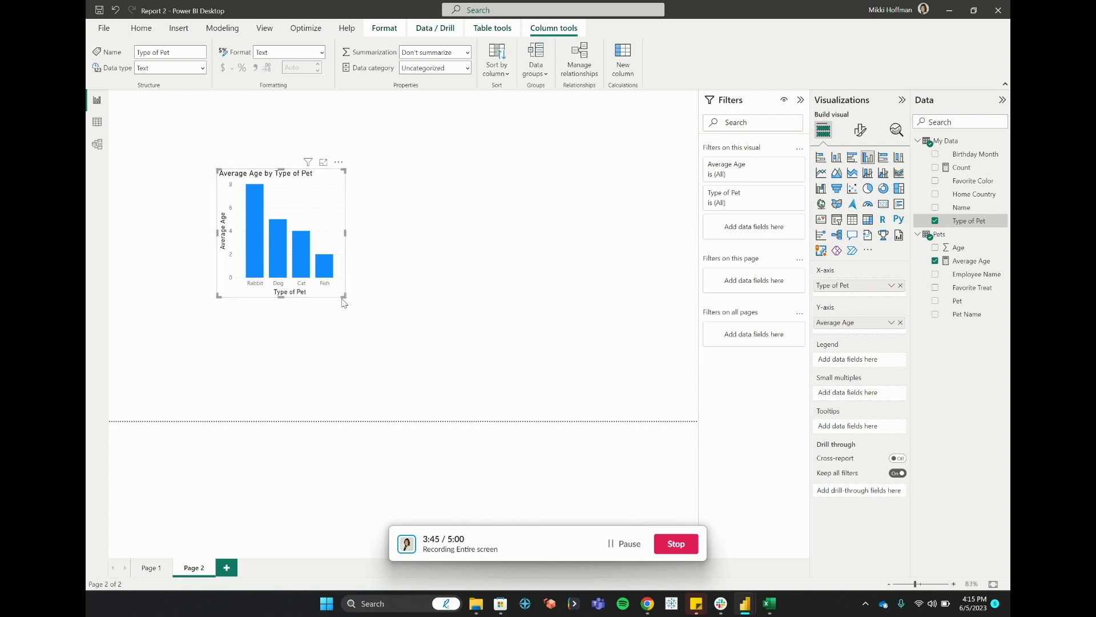
mouse_move(464, 314)
left_mouse_down()
mouse_move(496, 301)
mouse_move(511, 320)
mouse_move(470, 322)
left_mouse_up()
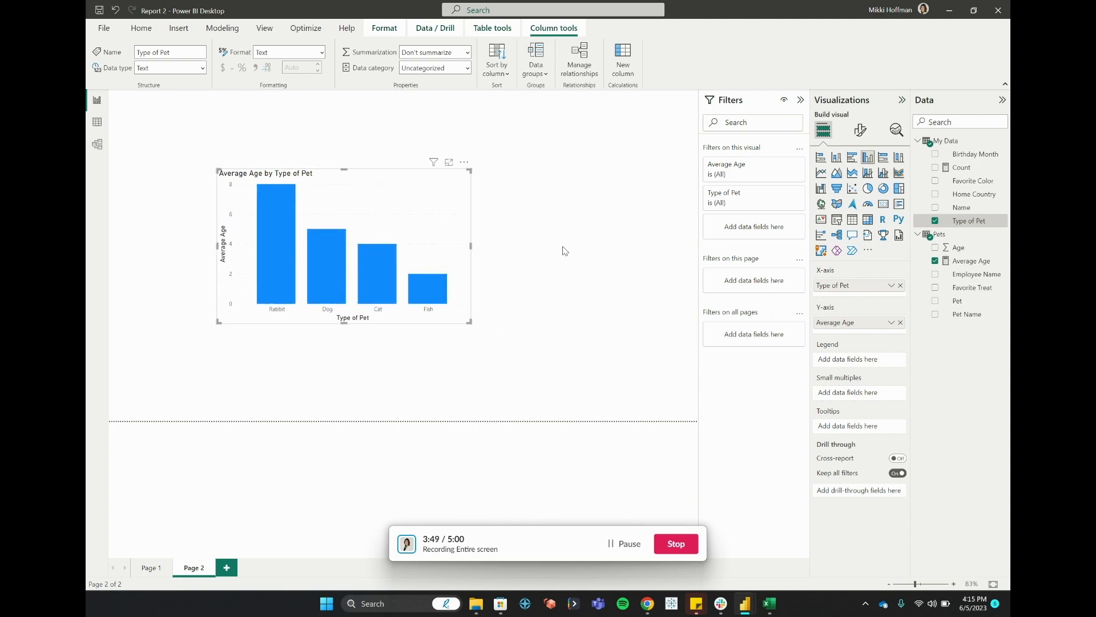
left_click(564, 251)
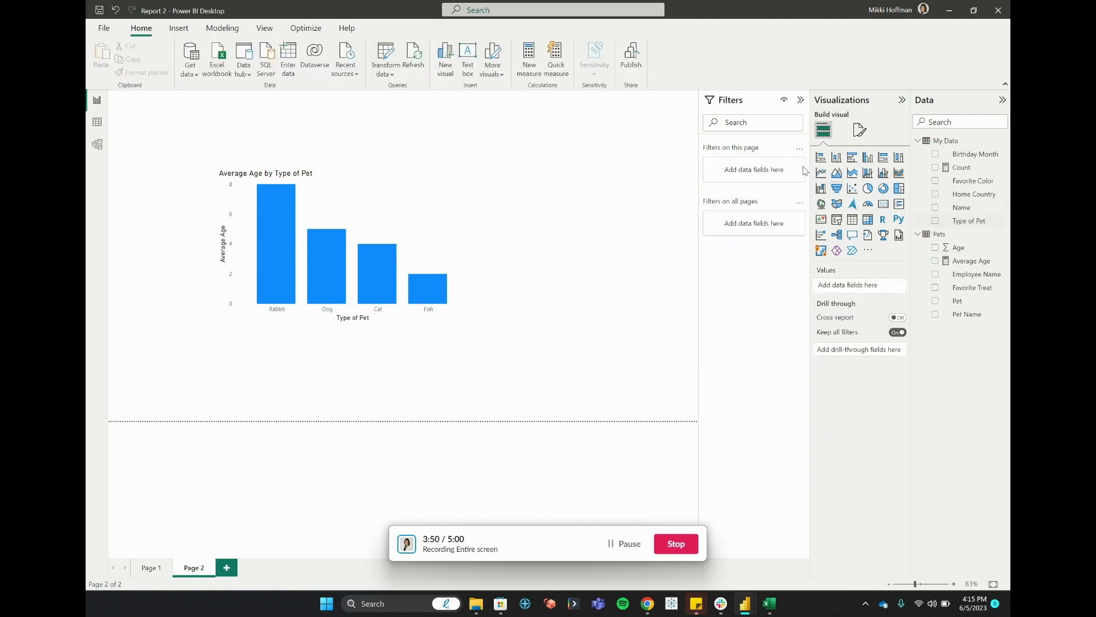
- Add a stacked bar chart of Count by Type of Pet, moving the Average Age chart down to make room for it
left_click(821, 158)
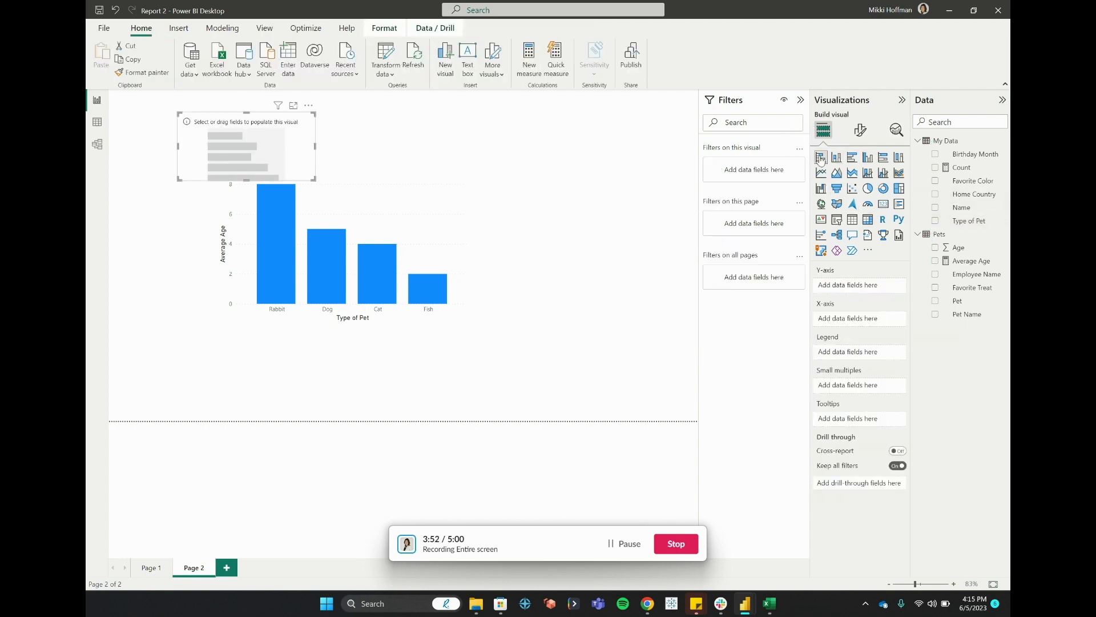
left_click_drag(370, 277, 352, 364)
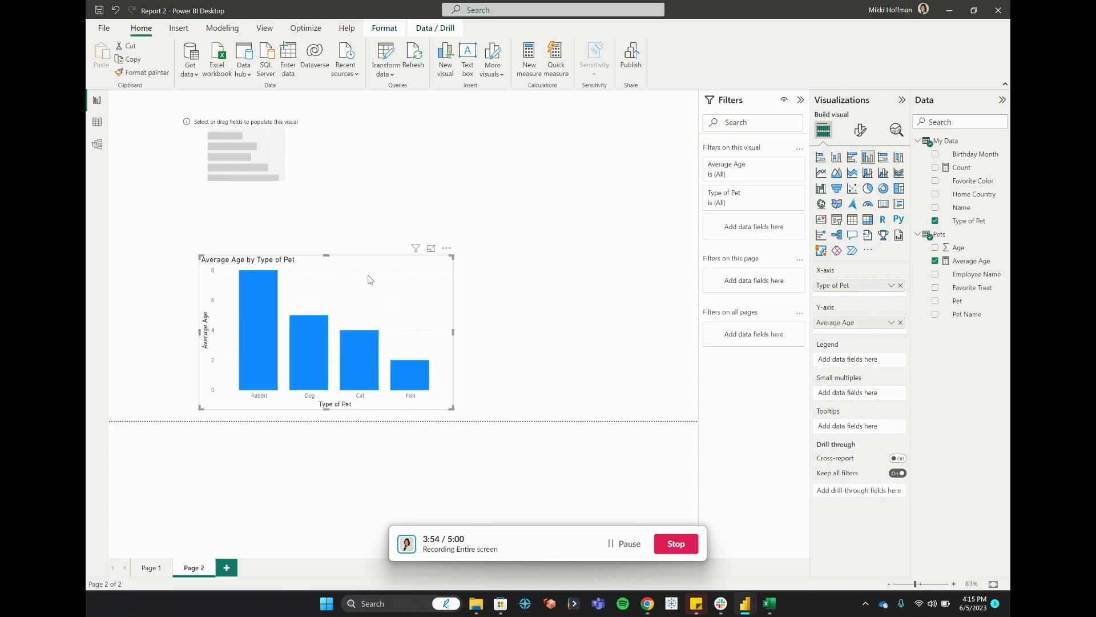
left_click(294, 171)
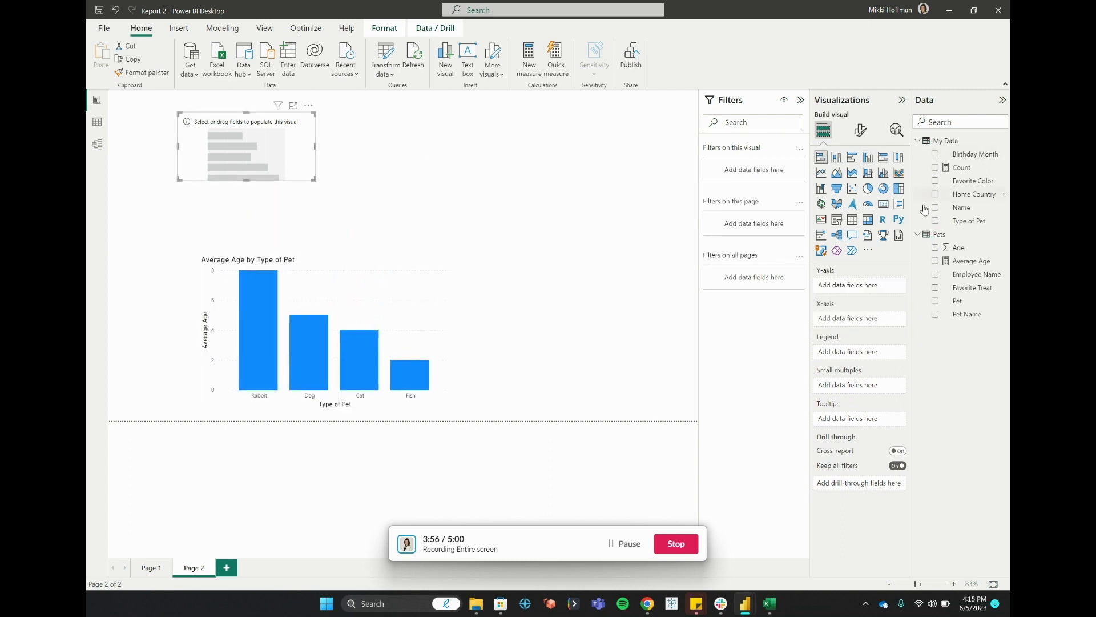
left_click(935, 221)
left_click(936, 168)
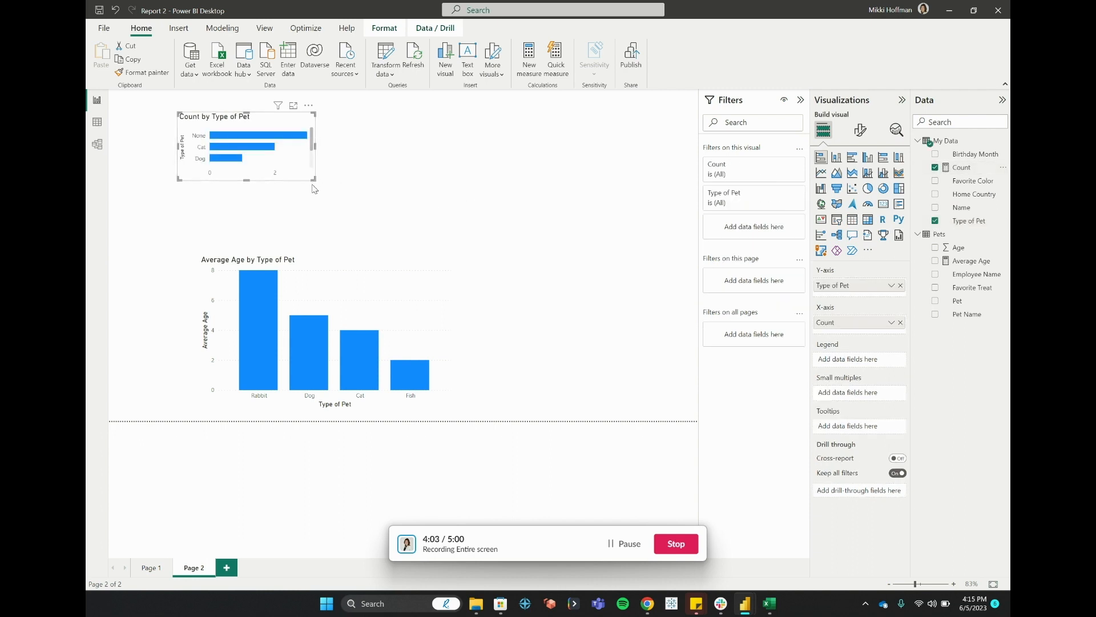
- Enlarge the Count by Type of Pet chart until all its bars fit and center it above the Average Age chart
left_click_drag(314, 179, 374, 242)
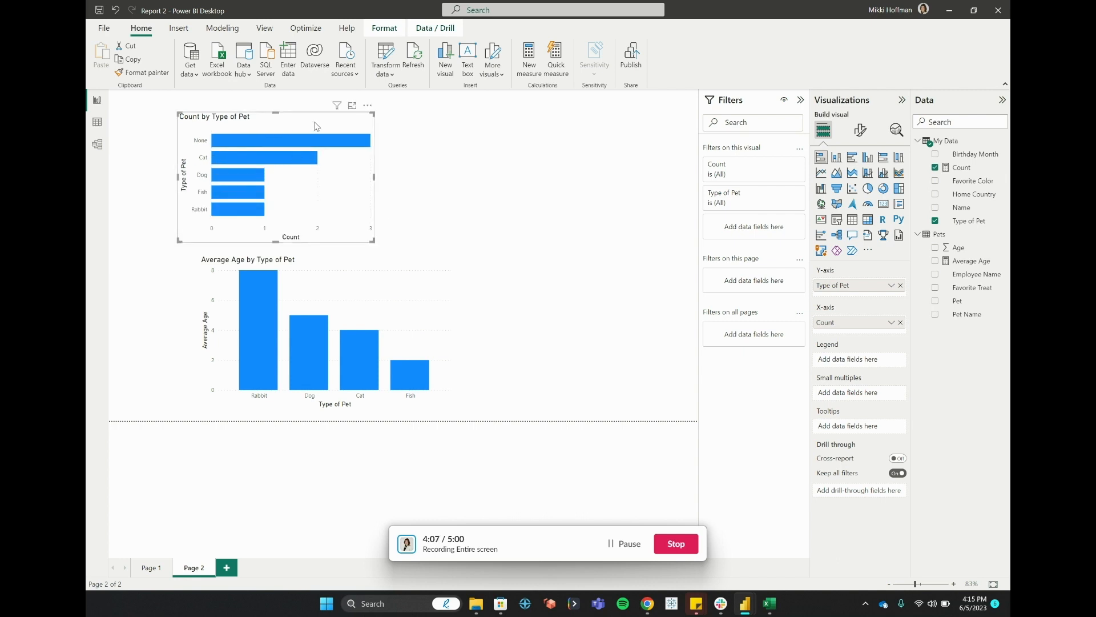
left_click_drag(286, 126, 332, 121)
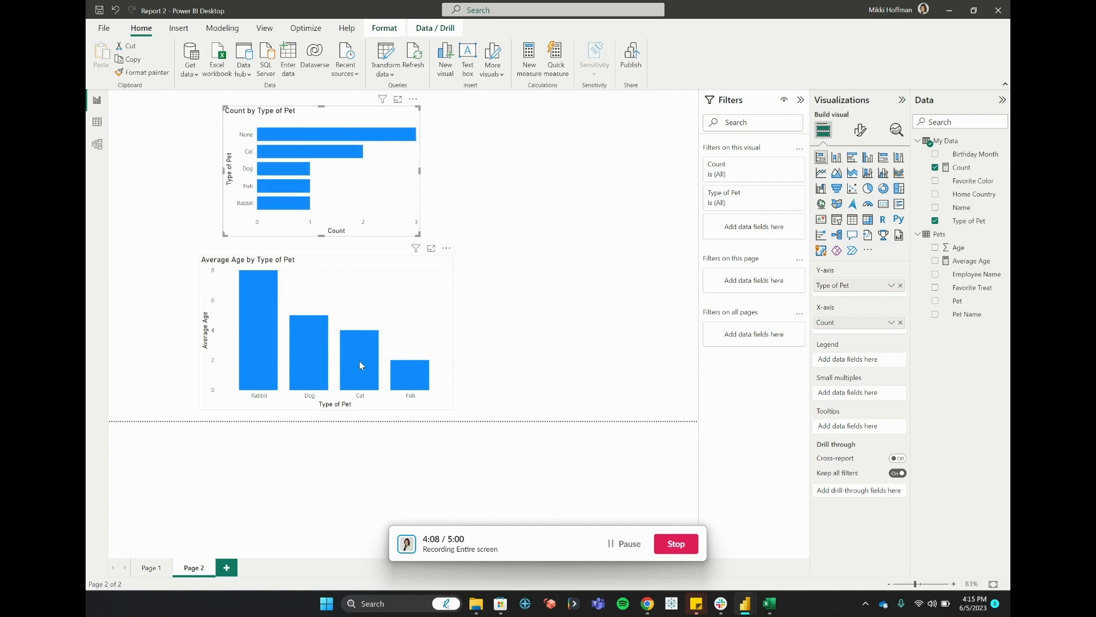
mouse_move(360, 362)
mouse_move(420, 374)
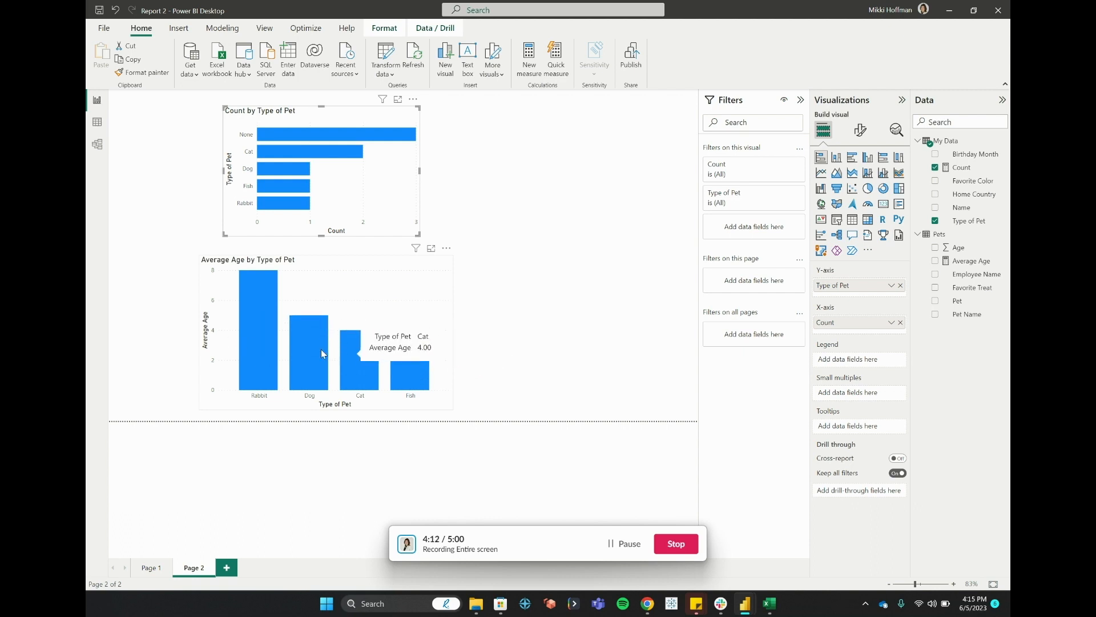
mouse_move(360, 340)
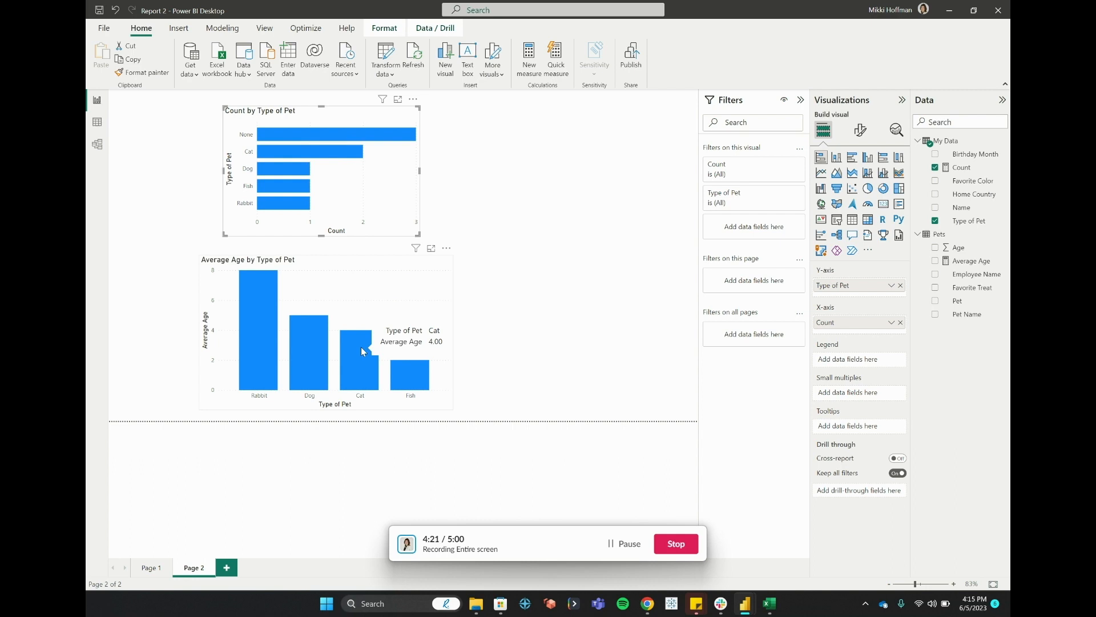
left_click(553, 218)
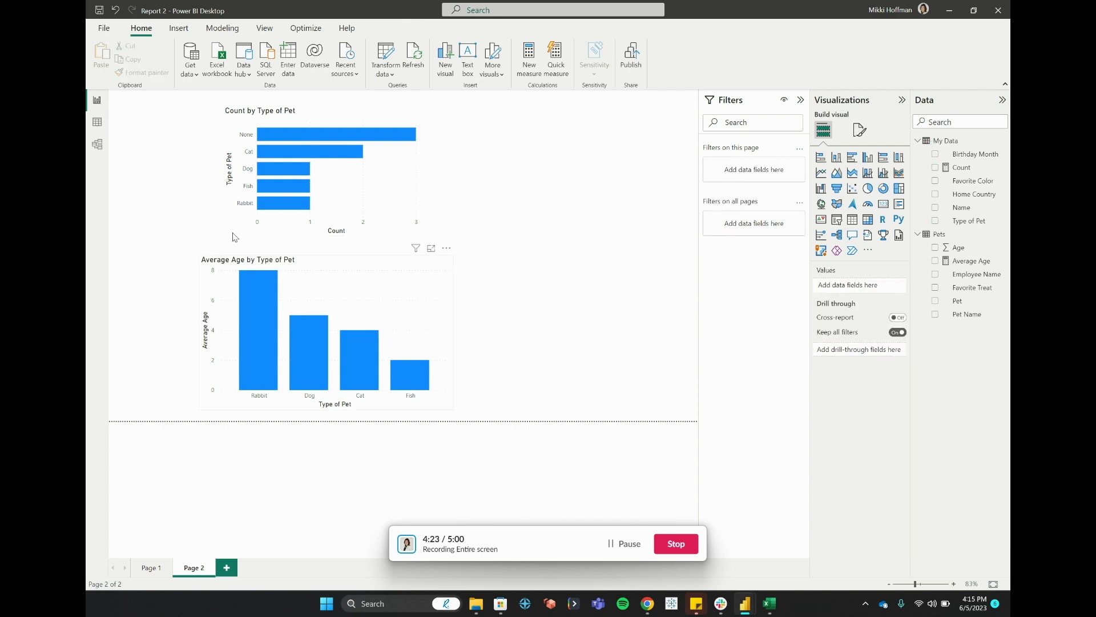